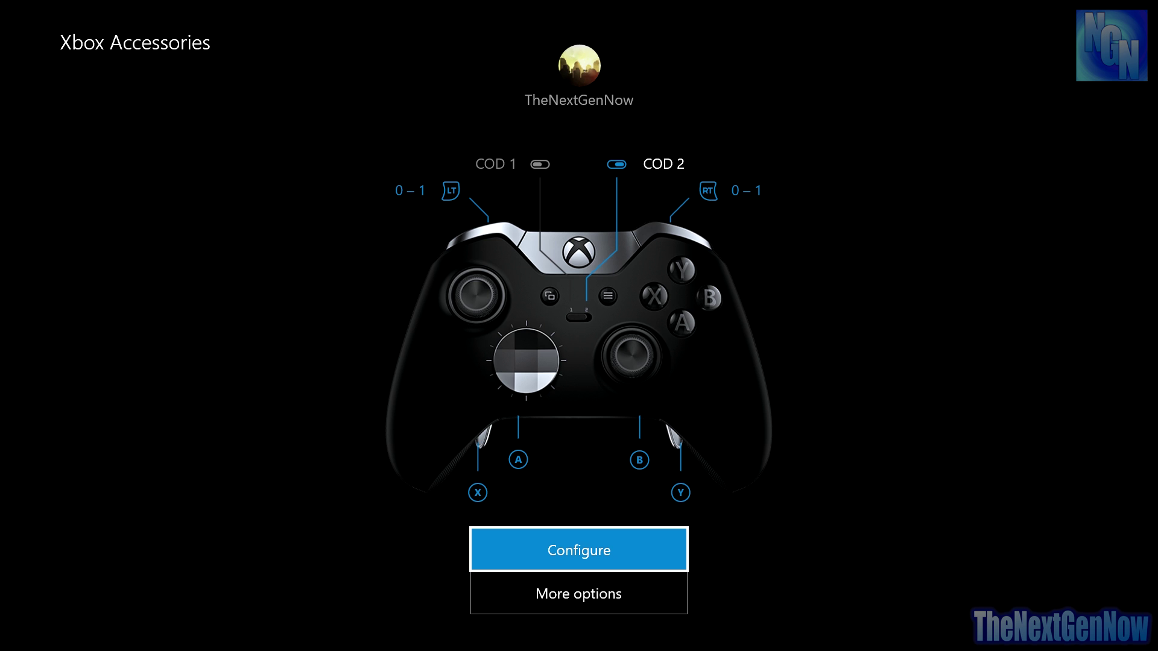
- Open the saved configurations and start editing the COD 1 configuration
{"action": "key", "text": "Return"}
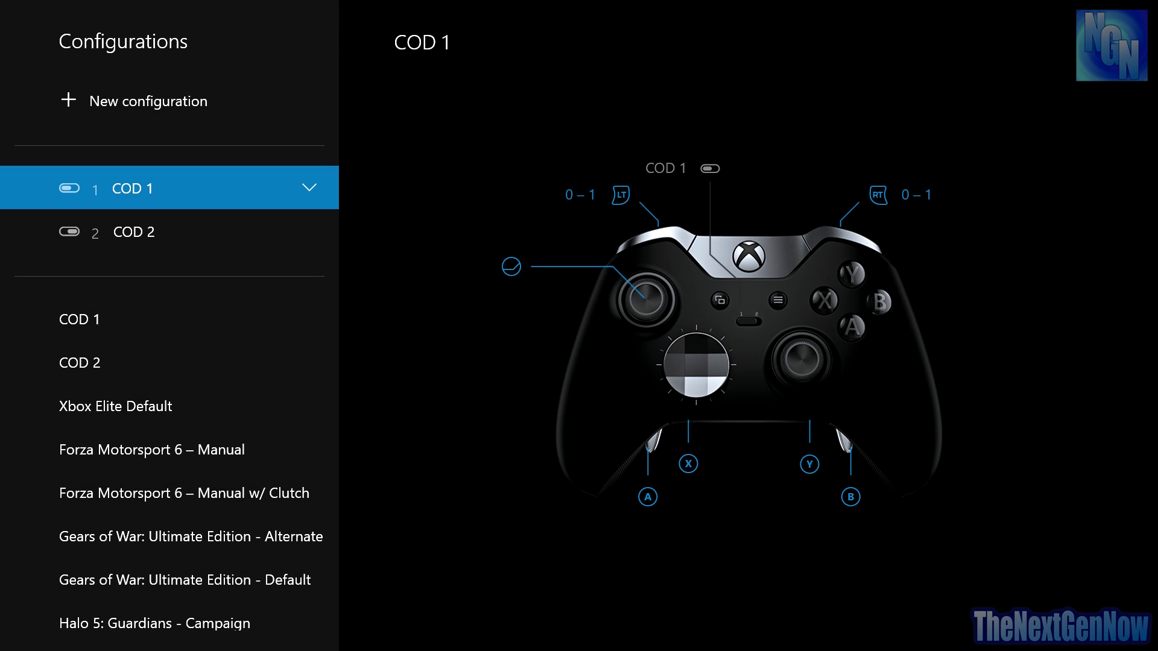
{"action": "key", "text": "Down"}
{"action": "key", "text": "Down"}
{"action": "key", "text": "Down"}
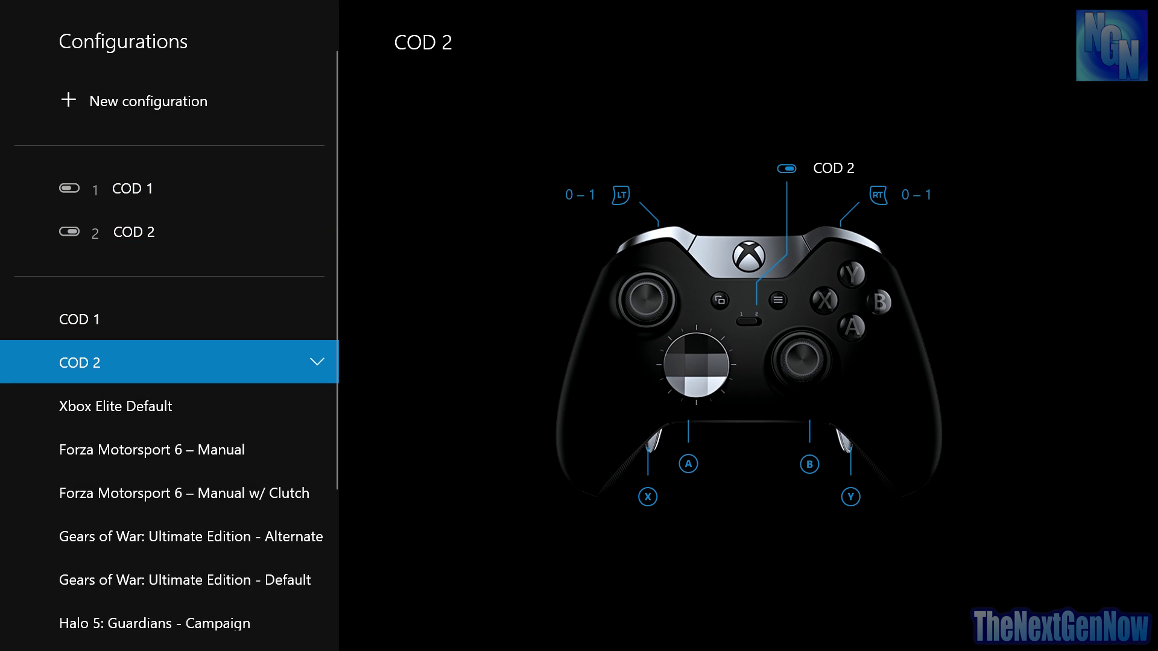
{"action": "key", "text": "Up"}
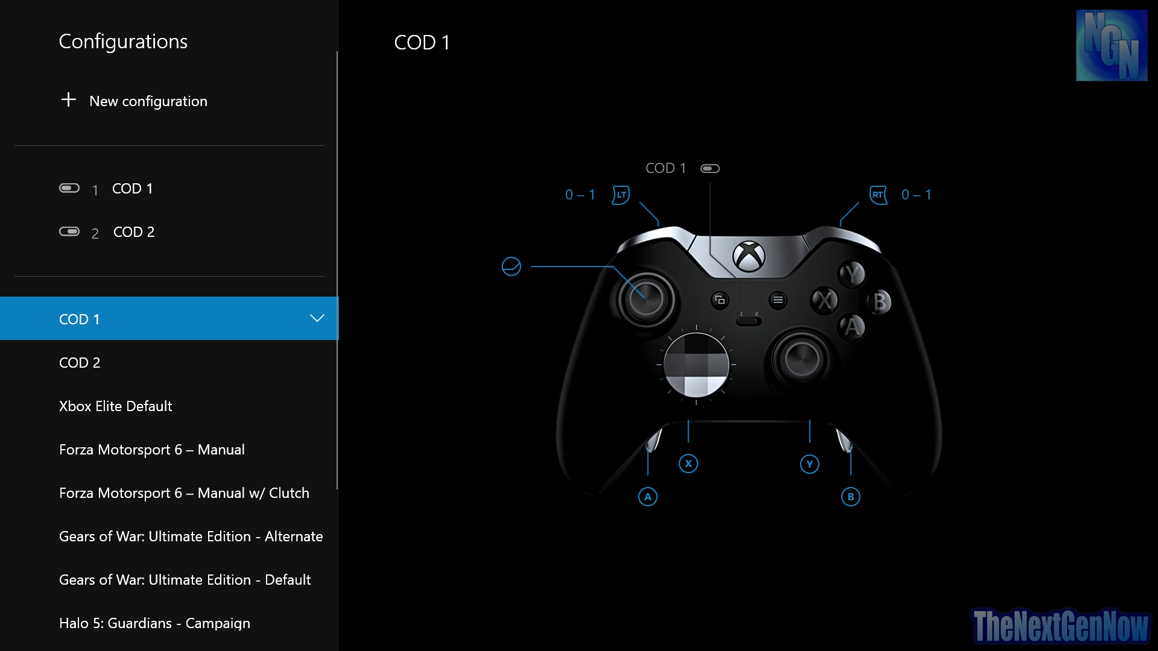
{"action": "key", "text": "Return"}
{"action": "key", "text": "Down"}
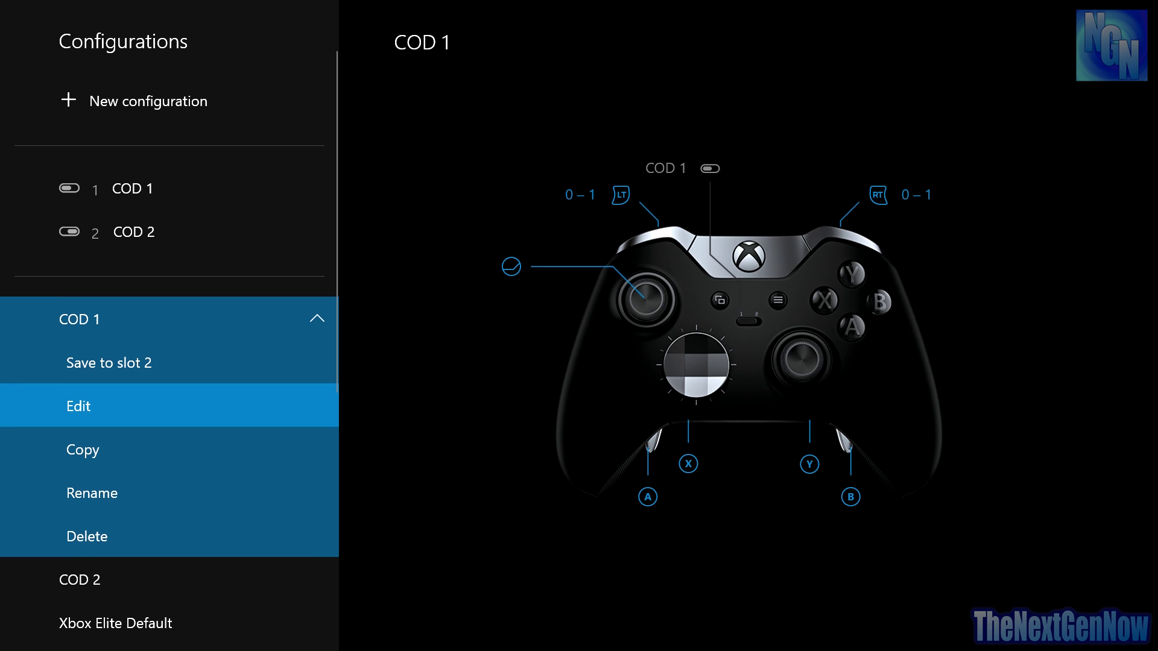
{"action": "key", "text": "Return"}
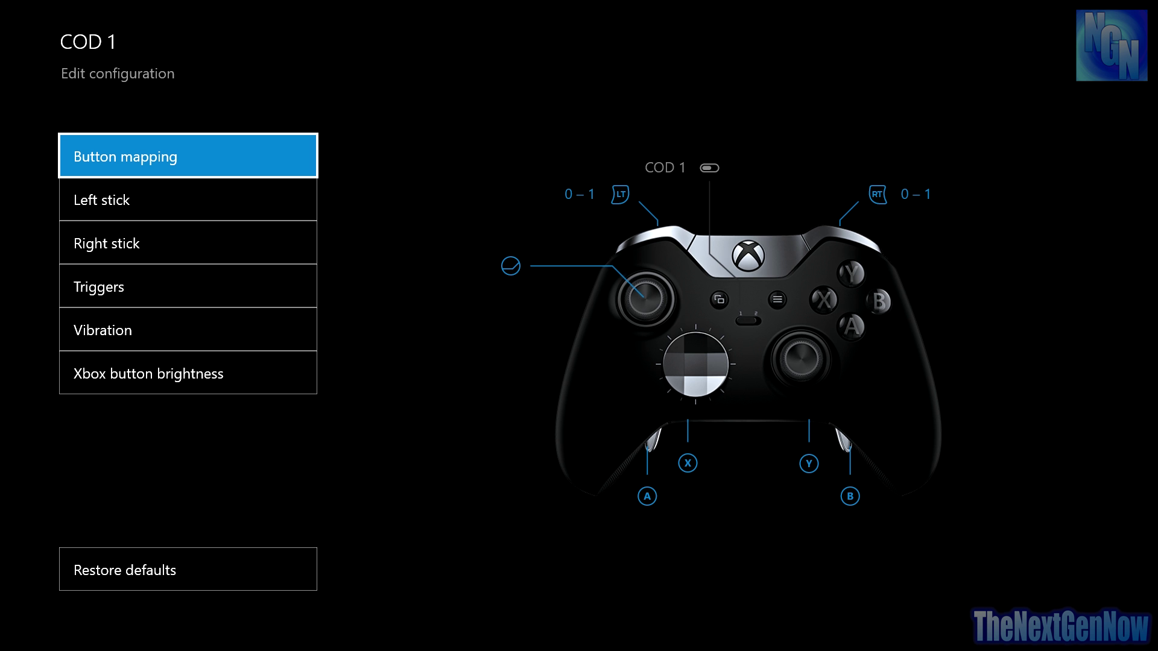
- Open the Right stick settings page for COD 1
{"action": "key", "text": "Down"}
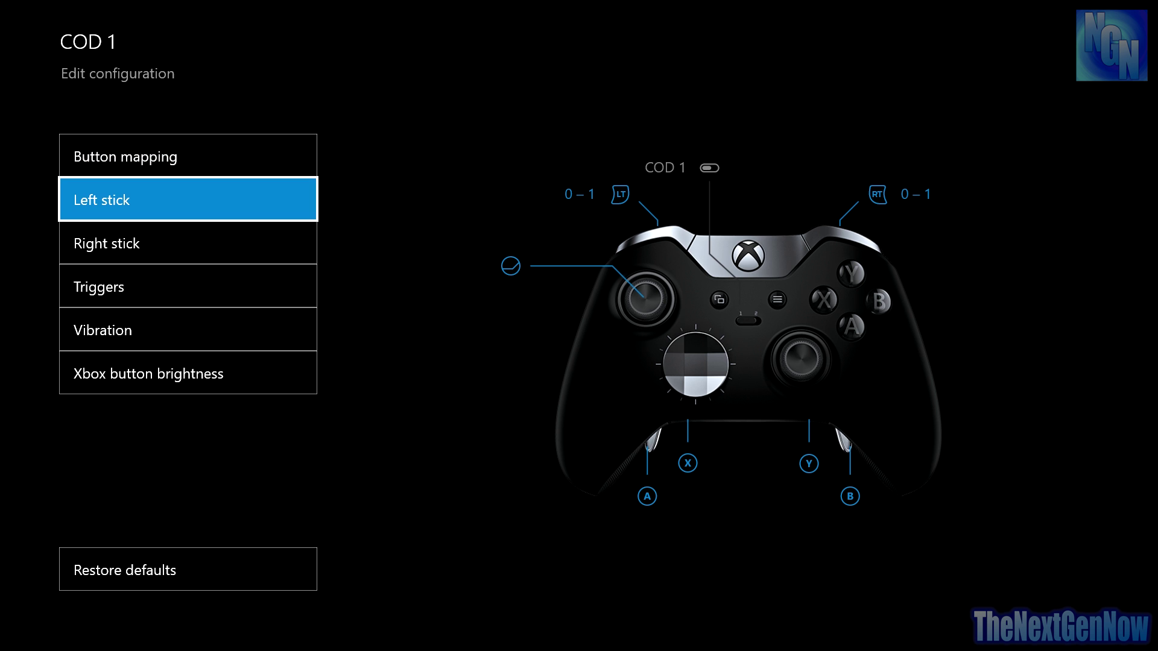
{"action": "key", "text": "Down"}
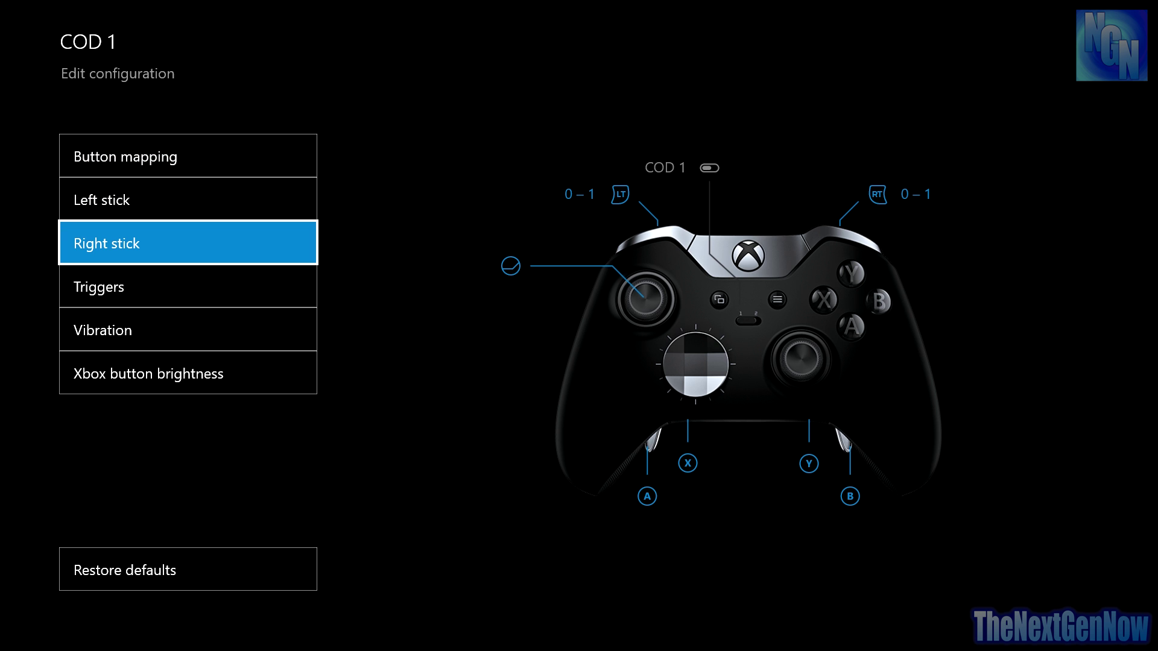
{"action": "key", "text": "Return"}
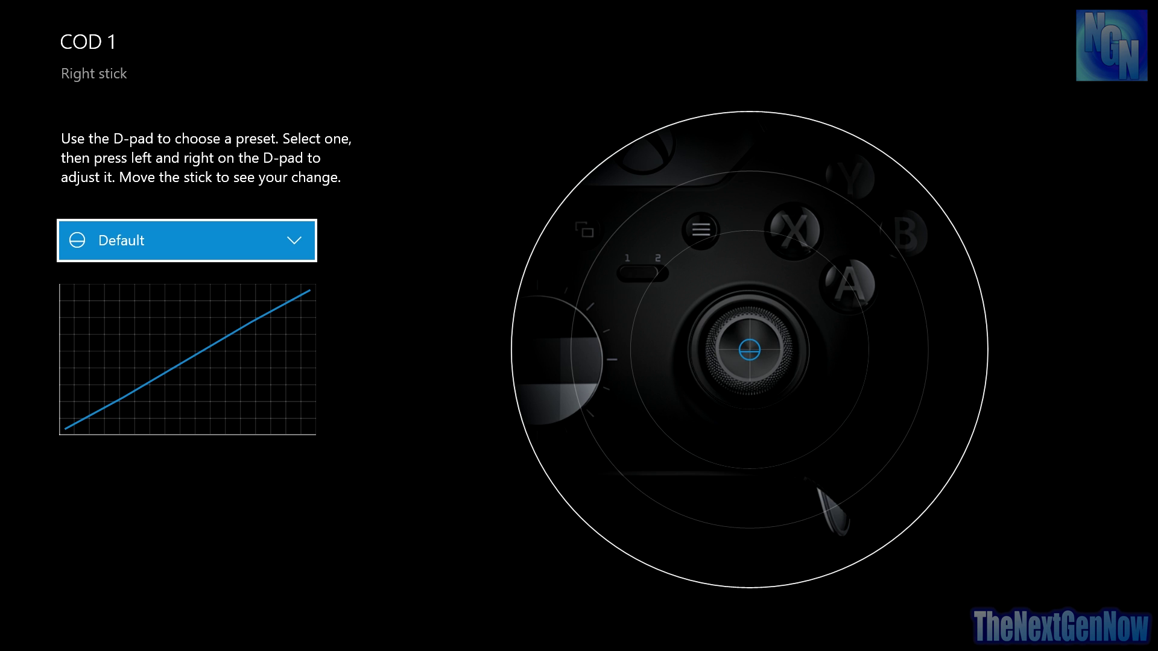
- Apply the Delay response curve preset to the right stick, after glancing at Aggressive
{"action": "key", "text": "Return"}
{"action": "key", "text": "Down"}
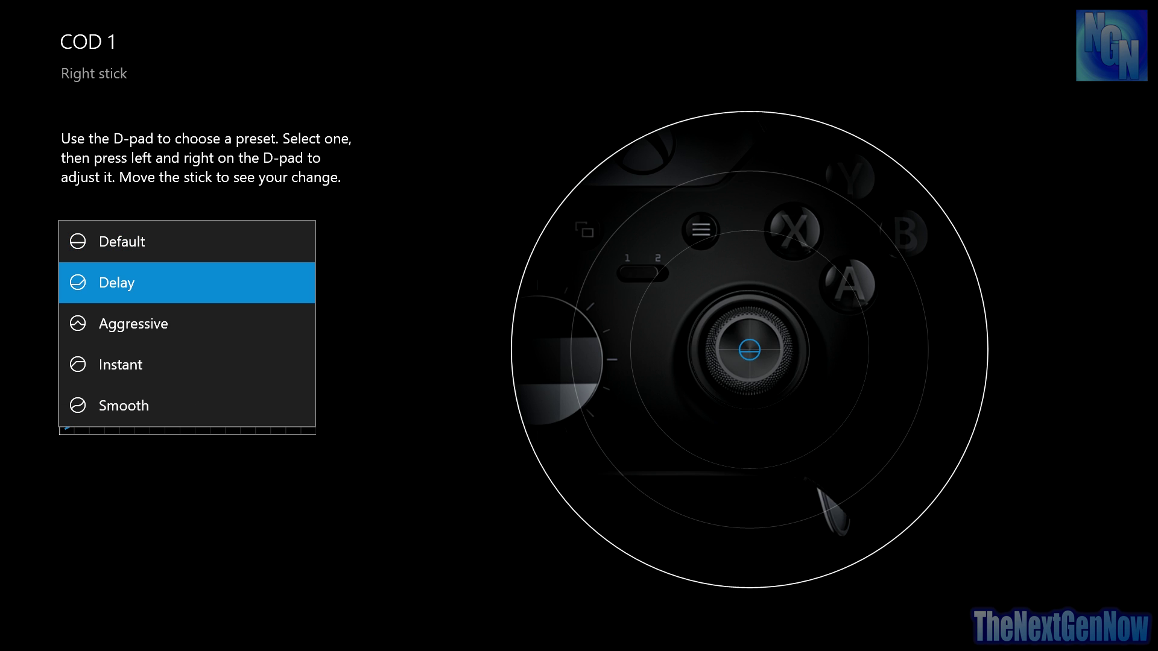
{"action": "key", "text": "Down"}
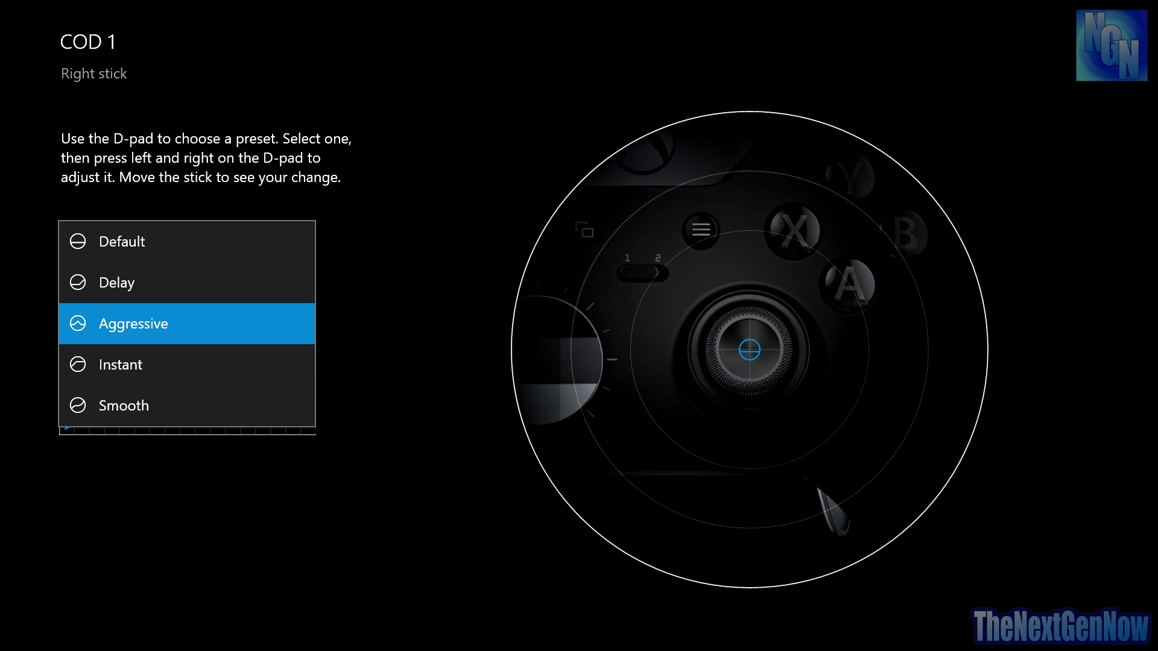
{"action": "key", "text": "Up"}
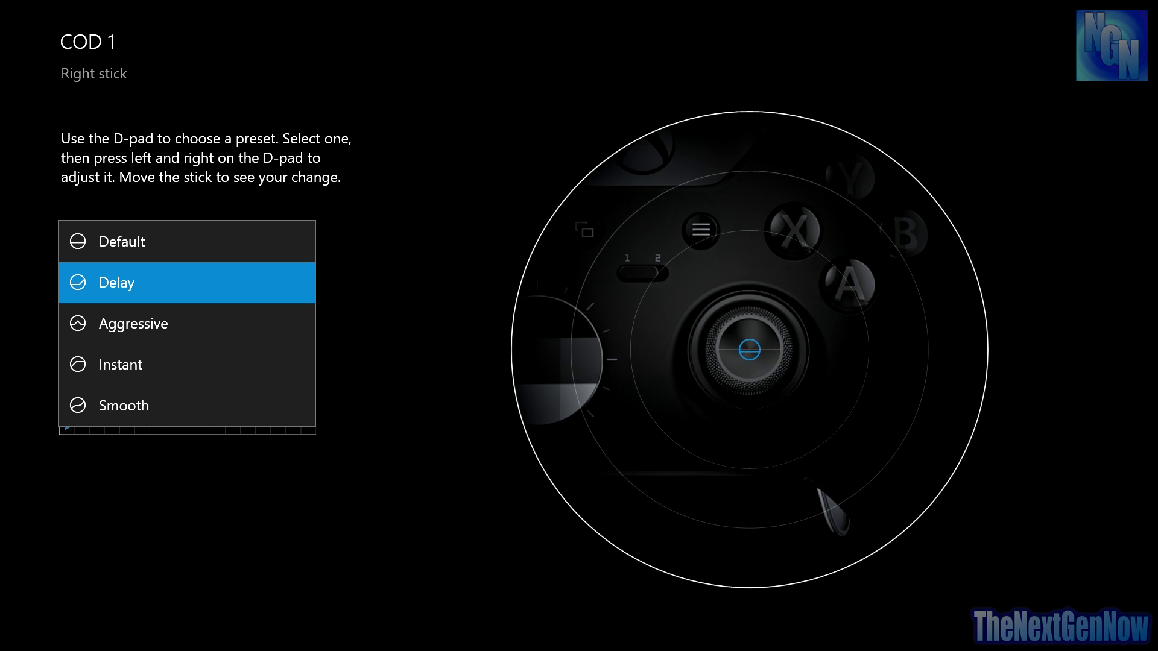
{"action": "key", "text": "Return"}
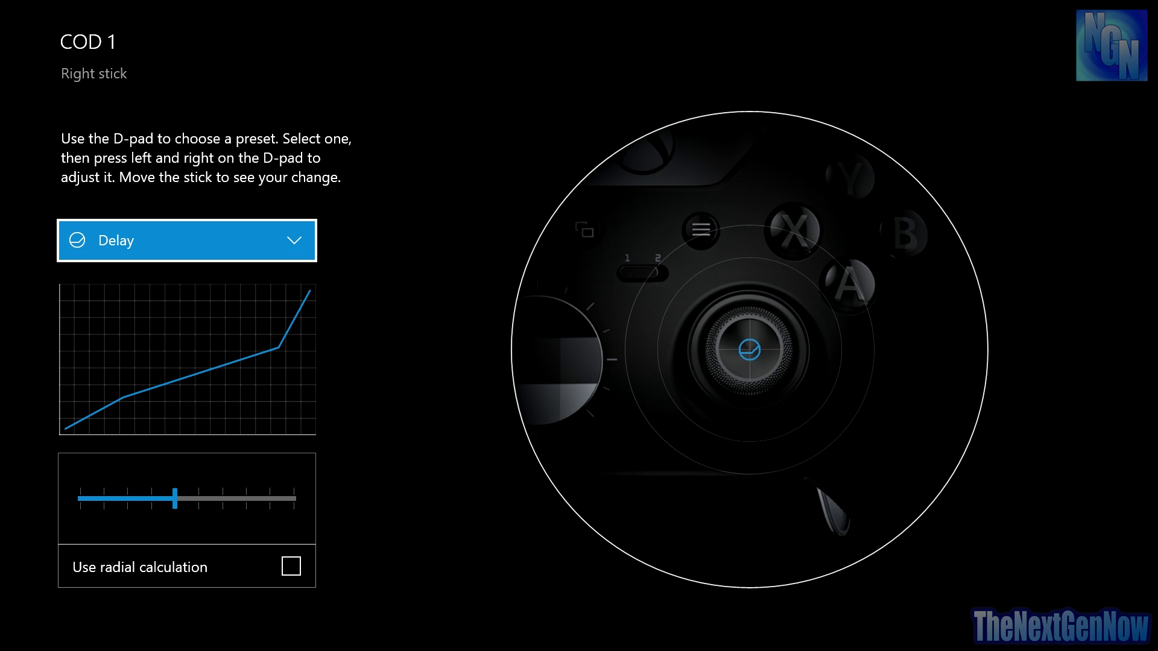
- Lower the Delay adjustment slider to its minimum setting
{"action": "key", "text": "Down"}
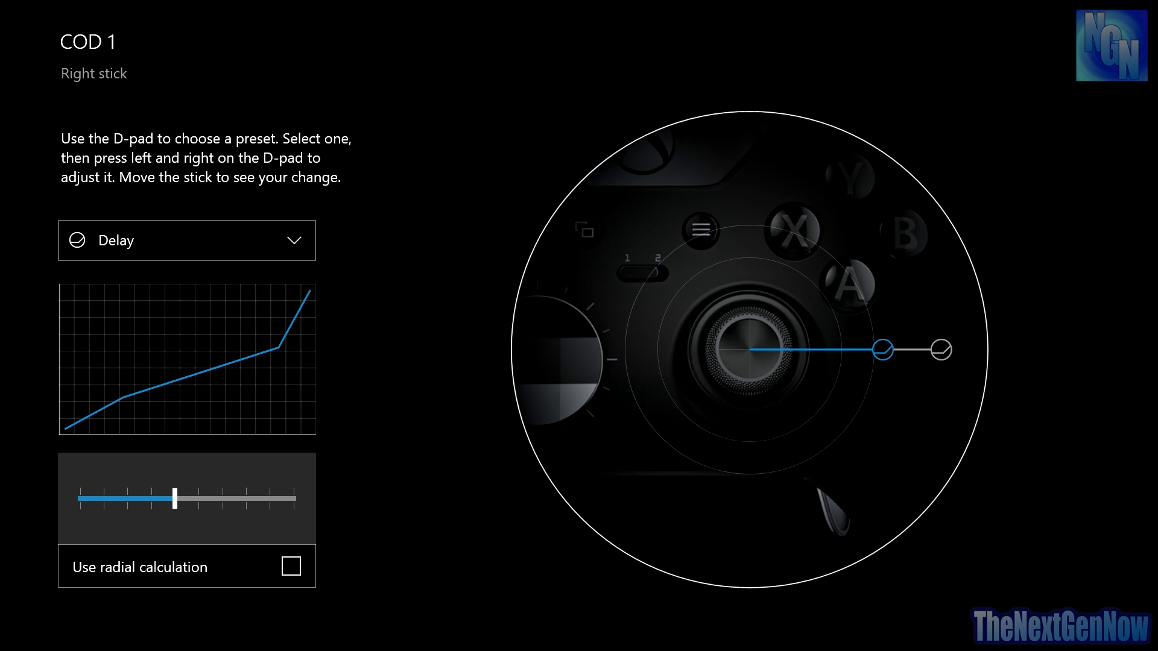
{"action": "key", "text": "Left"}
{"action": "key", "text": "Left"}
{"action": "key", "text": "Left"}
{"action": "key", "text": "Left"}
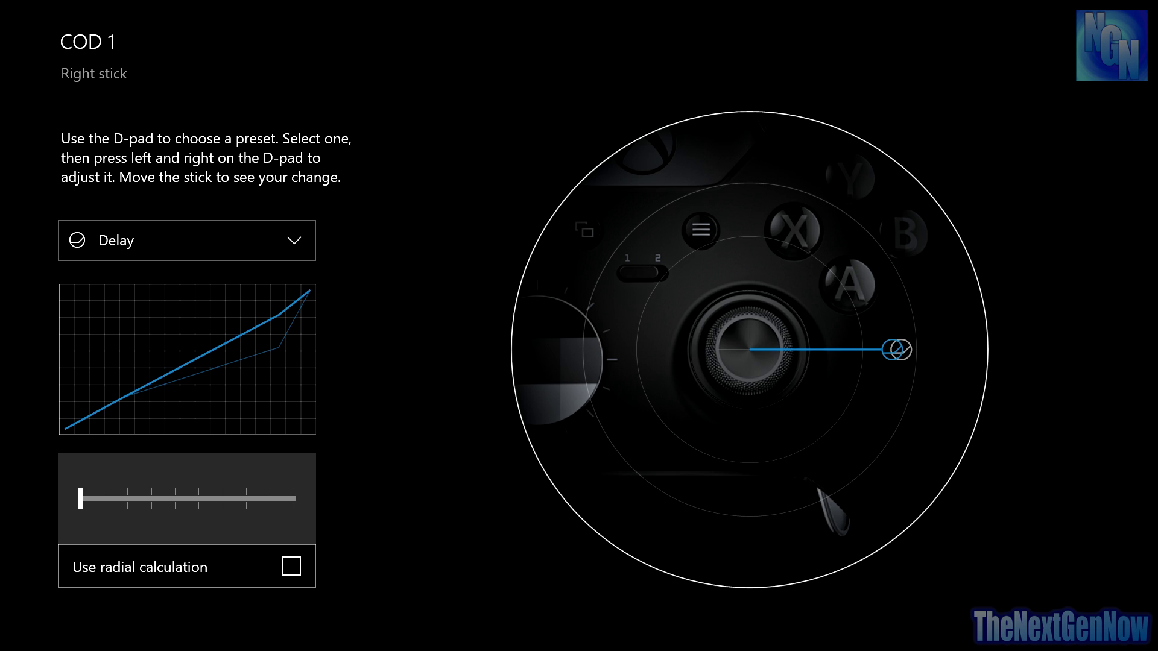
- Sweep the Delay slider between middle and maximum, leaving it one step below middle
{"action": "key", "text": "Right"}
{"action": "key", "text": "Right"}
{"action": "key", "text": "Right"}
{"action": "key", "text": "Right"}
{"action": "key", "text": "Right"}
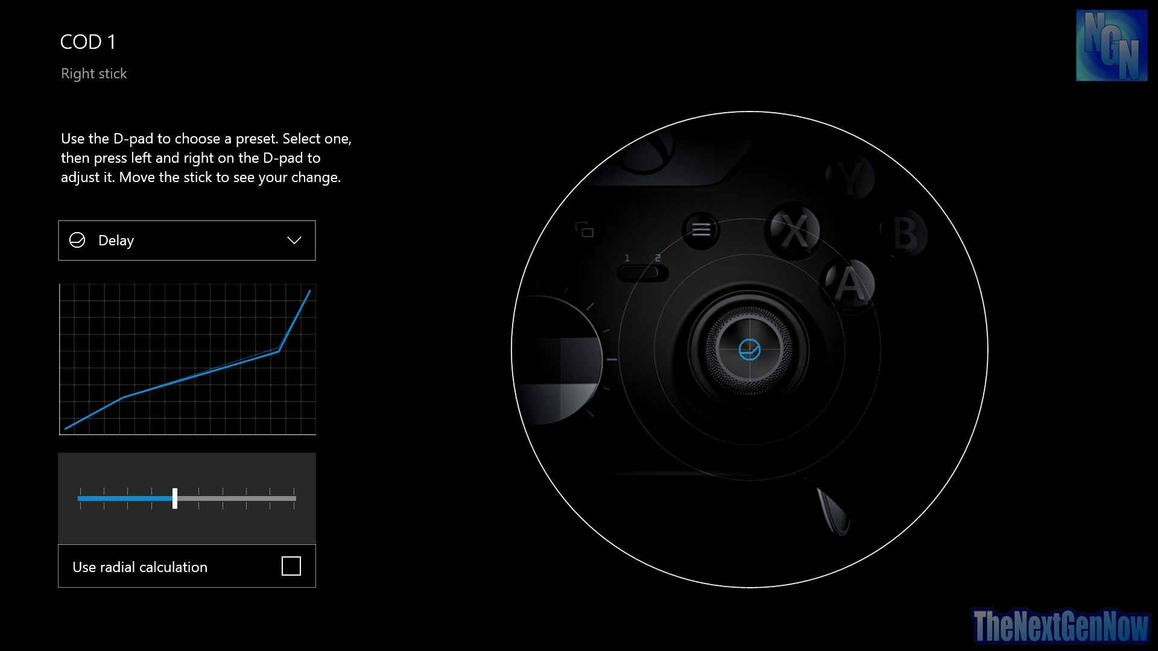
{"action": "key", "text": "Right"}
{"action": "key", "text": "Right"}
{"action": "key", "text": "Right"}
{"action": "key", "text": "Right"}
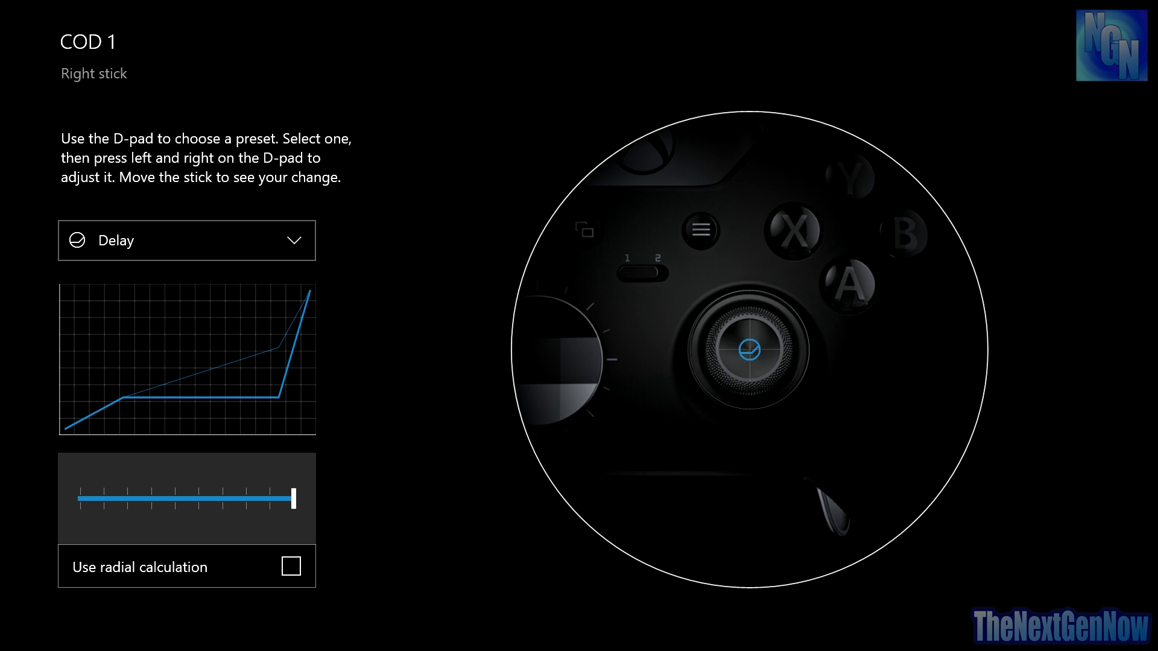
{"action": "key", "text": "Left"}
{"action": "key", "text": "Left"}
{"action": "key", "text": "Left"}
{"action": "key", "text": "Left"}
{"action": "key", "text": "Left"}
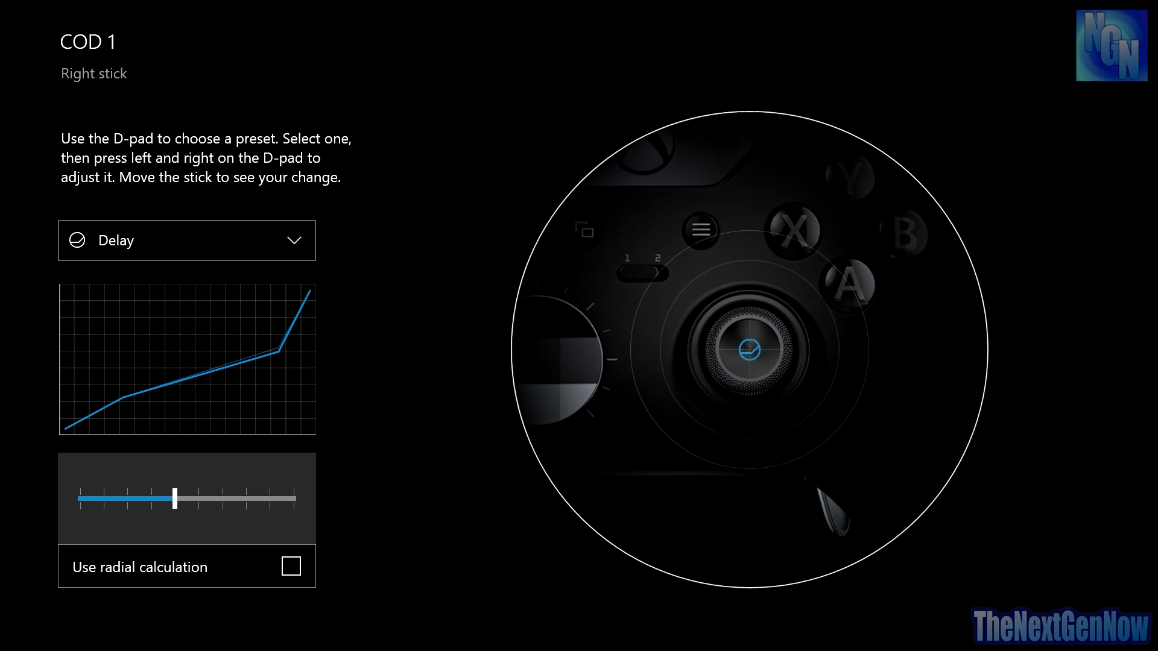
{"action": "key", "text": "Right"}
{"action": "key", "text": "Right"}
{"action": "key", "text": "Right"}
{"action": "key", "text": "Right"}
{"action": "key", "text": "Right"}
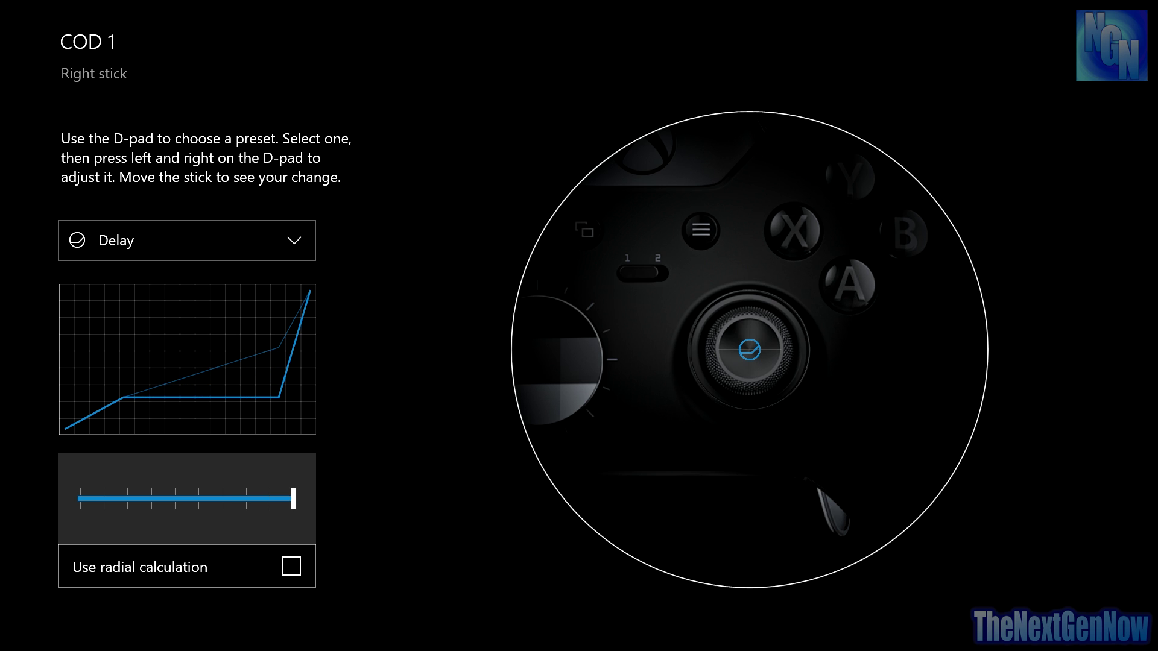
{"action": "key", "text": "Left"}
{"action": "key", "text": "Left"}
{"action": "key", "text": "Left"}
{"action": "key", "text": "Left"}
{"action": "key", "text": "Left"}
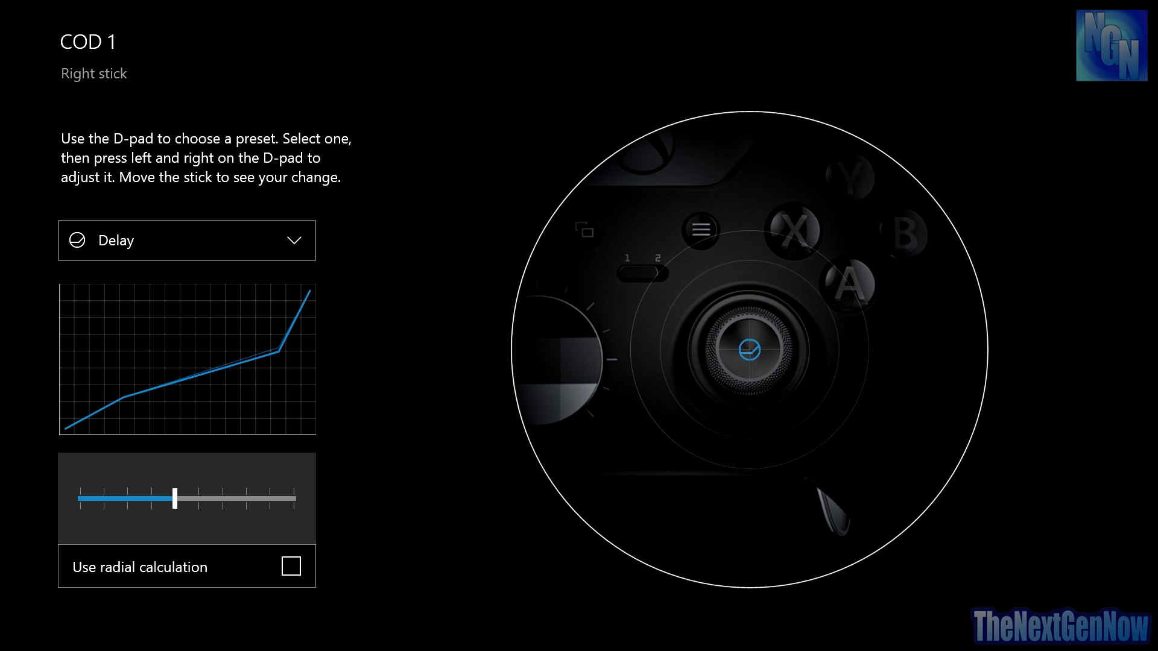
{"action": "key", "text": "Left"}
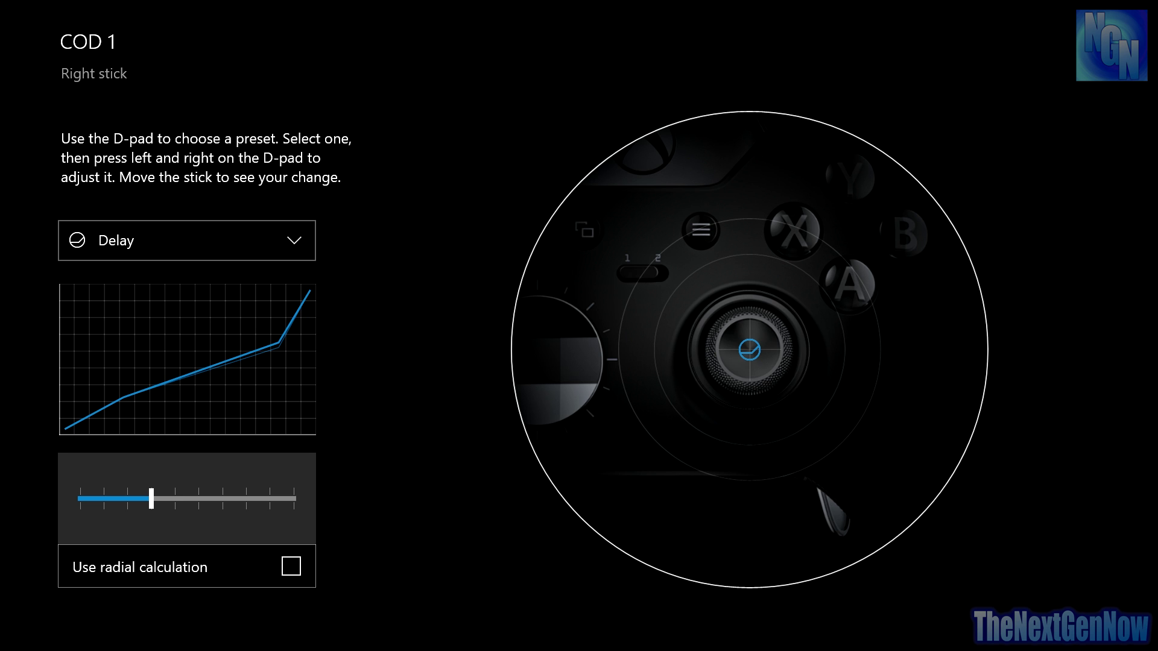
{"action": "key", "text": "Down"}
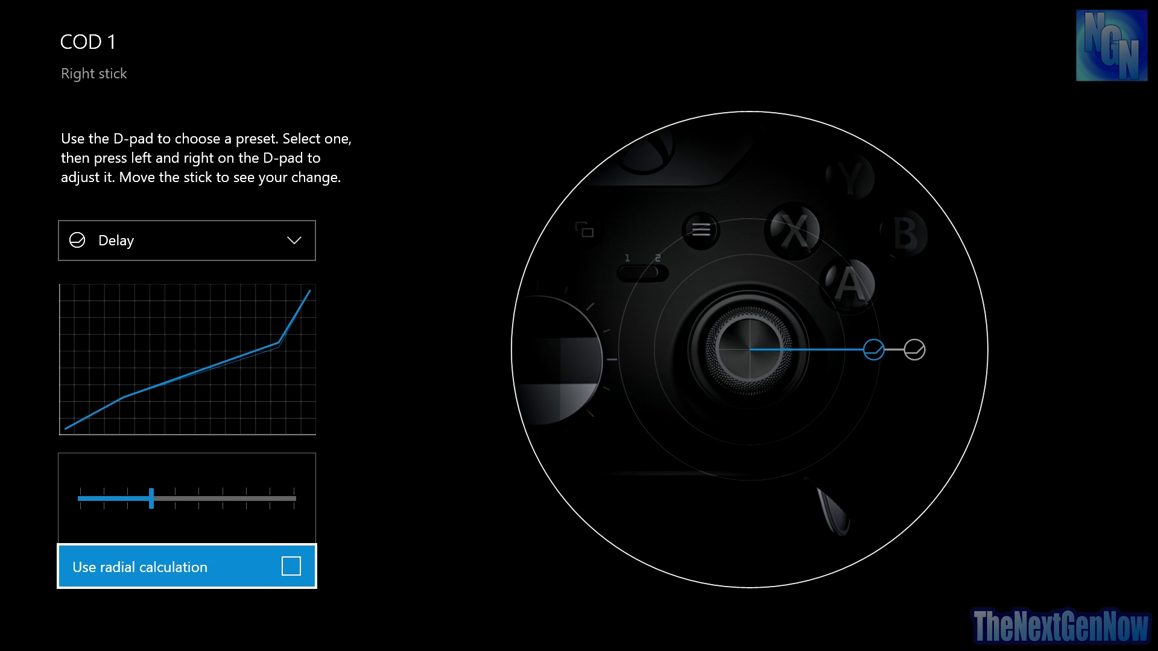
- Turn on Use radial calculation for the right stick, then switch it off again
{"action": "key", "text": "Return"}
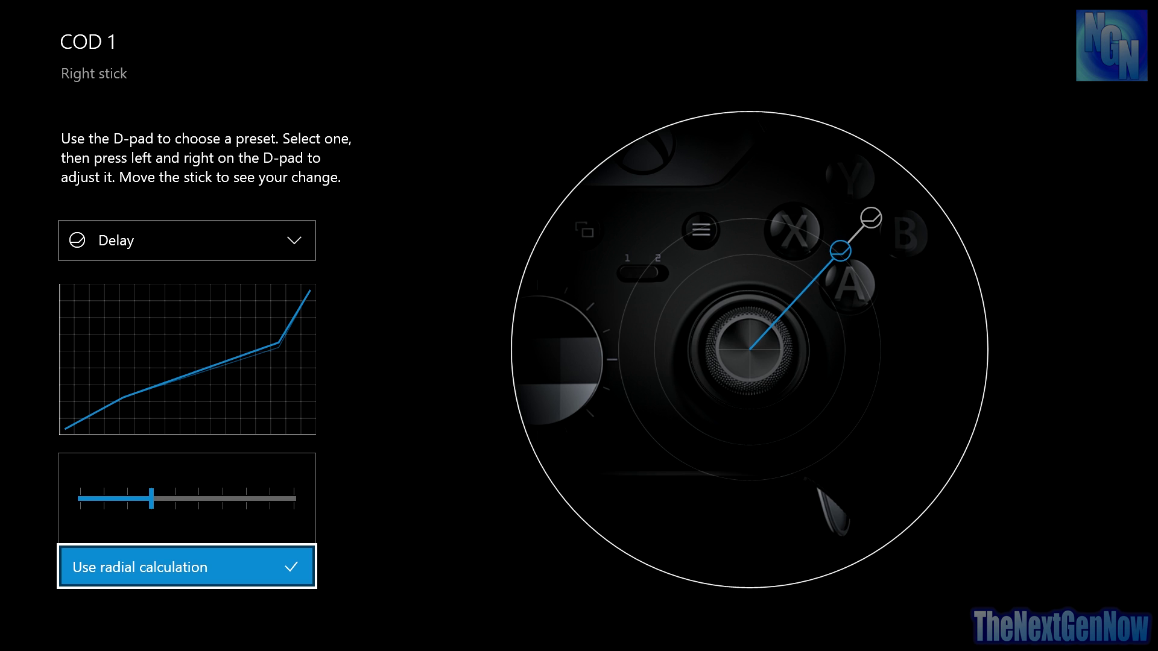
{"action": "key", "text": "Return"}
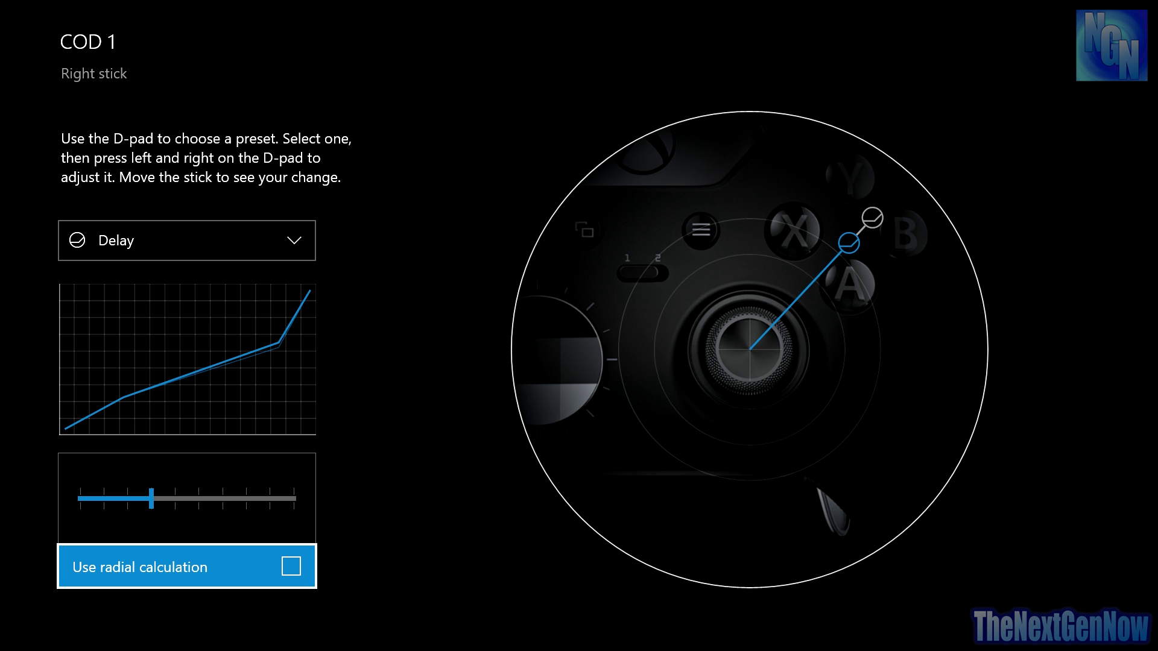
{"action": "key", "text": "Return"}
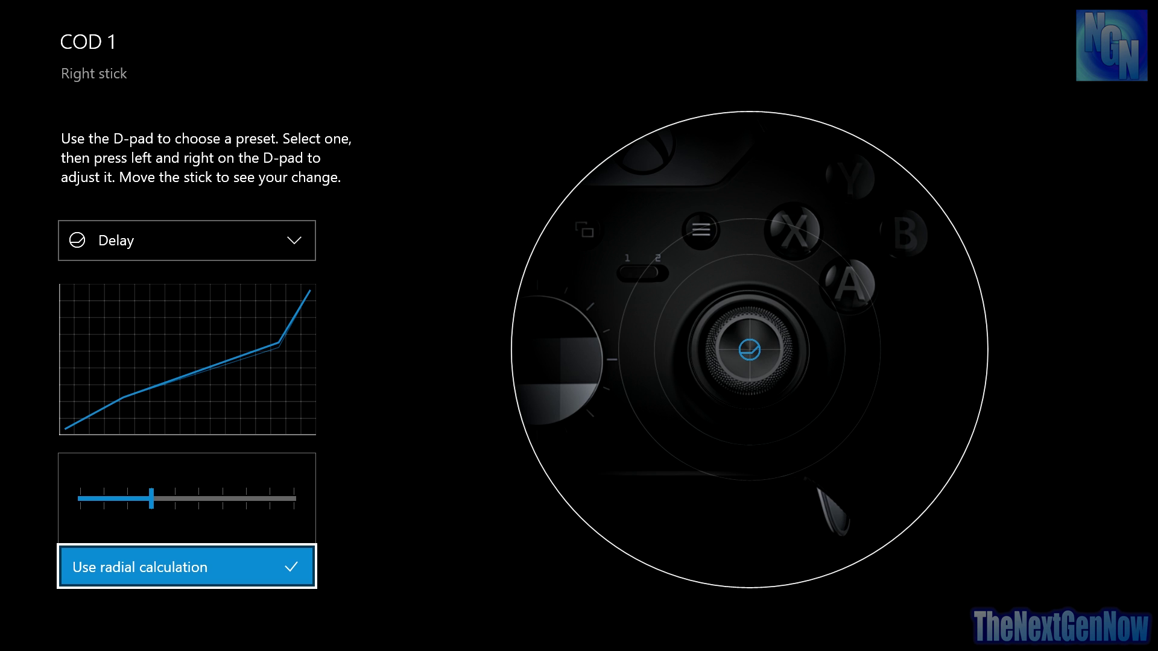
{"action": "key", "text": "Up"}
- Switch the right stick back to the Default linear response preset
{"action": "key", "text": "Up"}
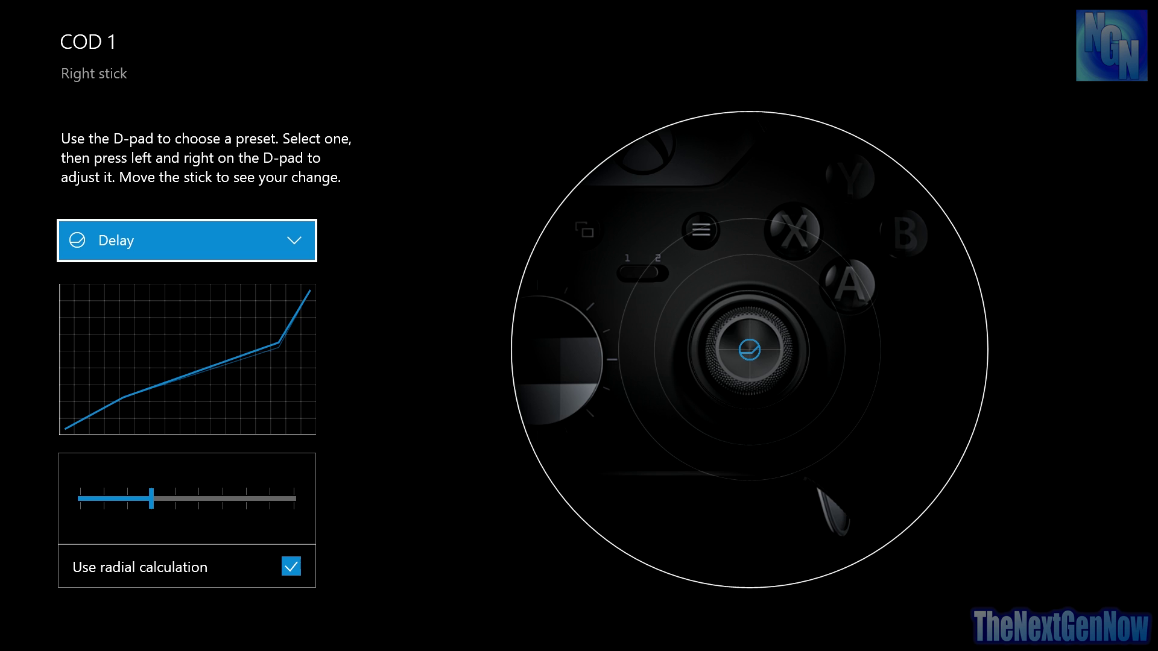
{"action": "key", "text": "Return"}
{"action": "key", "text": "Up"}
{"action": "key", "text": "Return"}
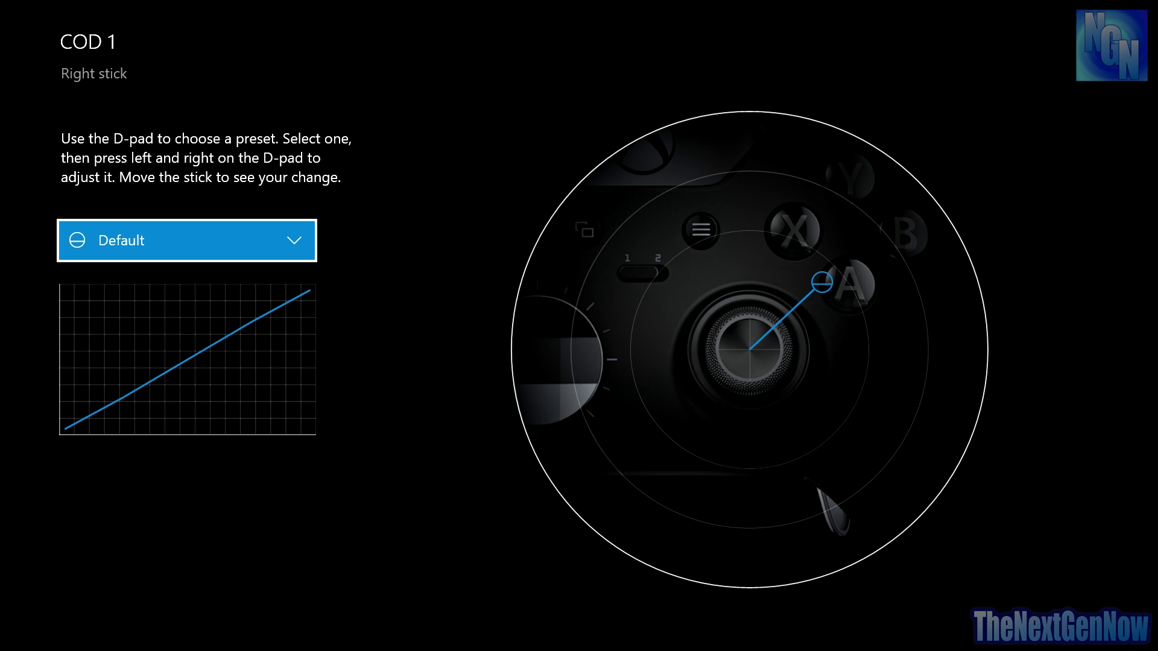